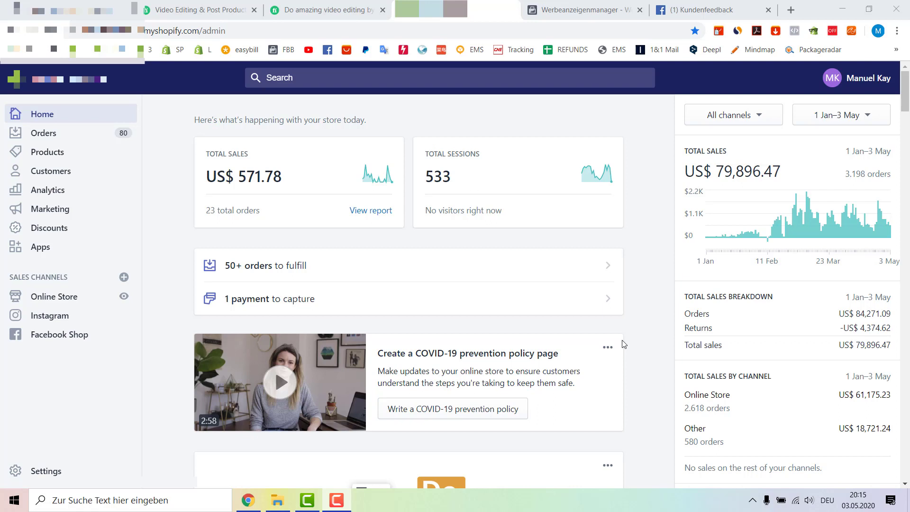
Set the store dashboard's sales date range to 1–30 April 2020.
left_click(842, 124)
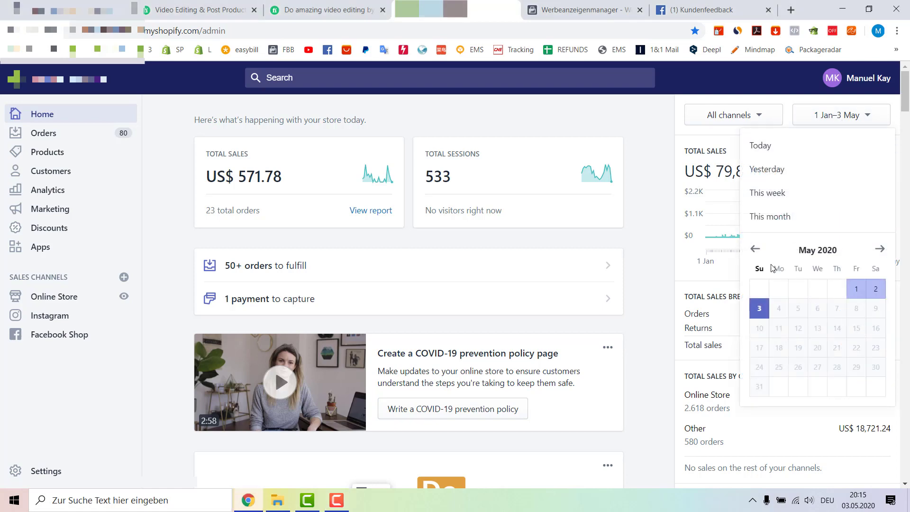
left_click(755, 249)
left_click(820, 290)
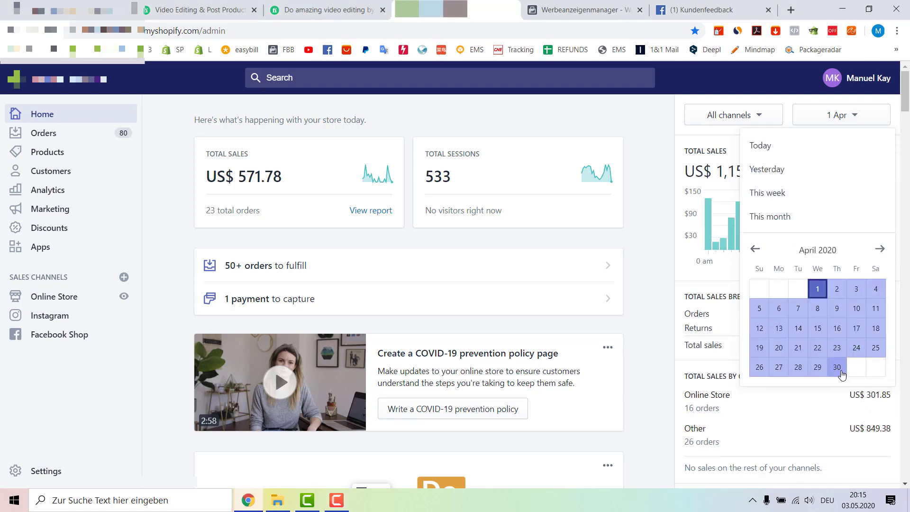
left_click(838, 367)
left_click(663, 228)
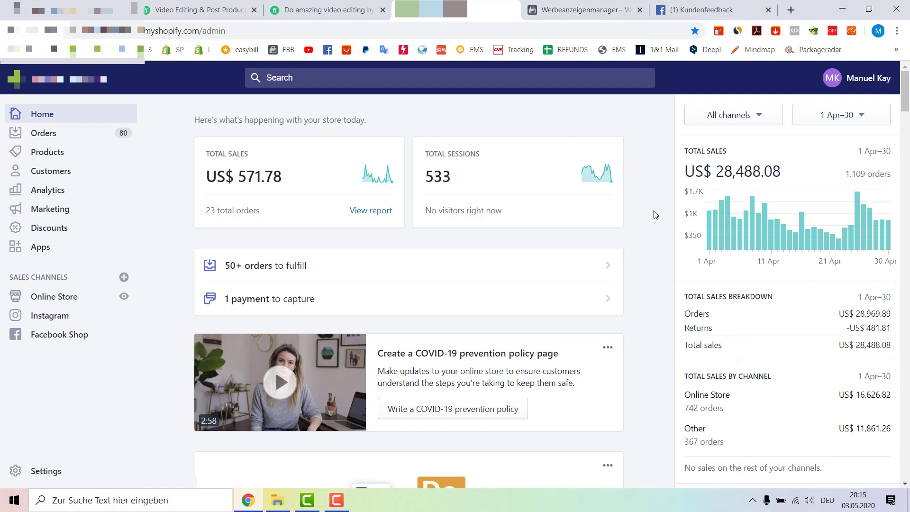
Examine the total sales for April and the values of individual days in the sales chart.
left_click_drag(714, 171, 776, 209)
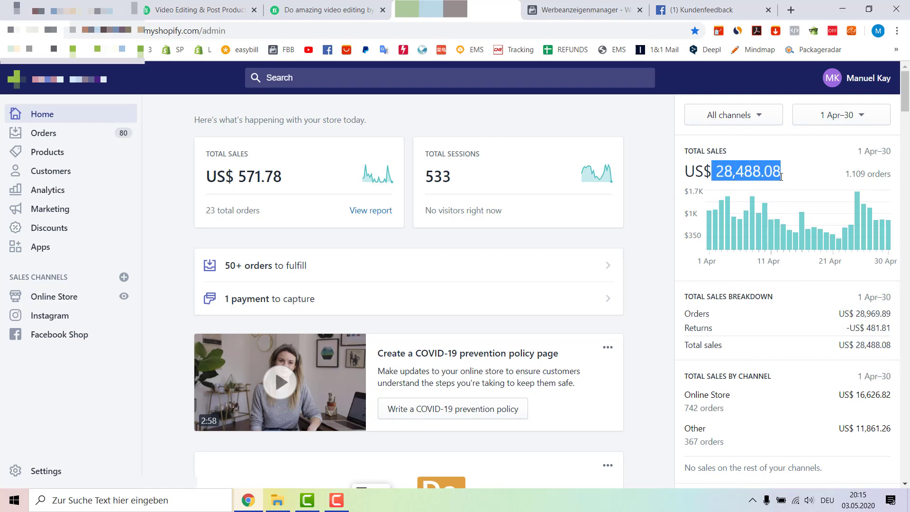
left_click(653, 242)
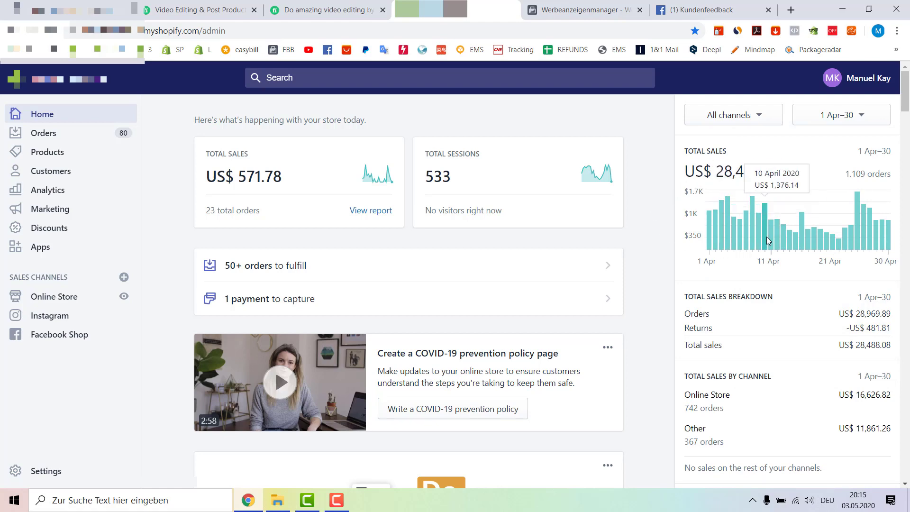
mouse_move(769, 238)
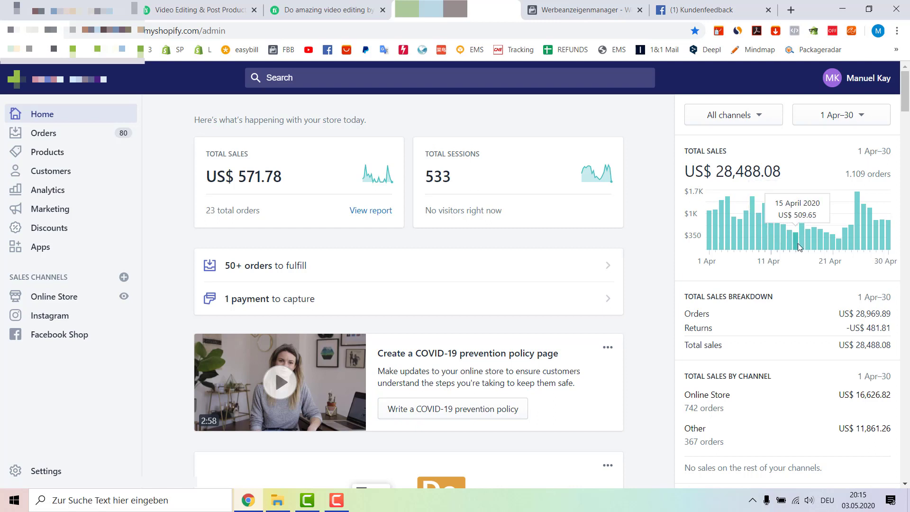
mouse_move(838, 246)
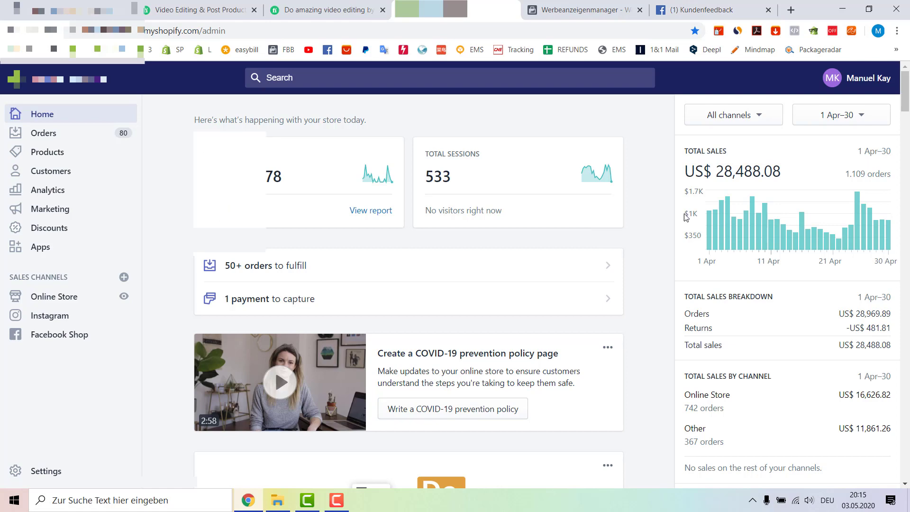
Compare the Facebook customer satisfaction score history with the daily April sales on the Shopify dashboard.
left_click(679, 16)
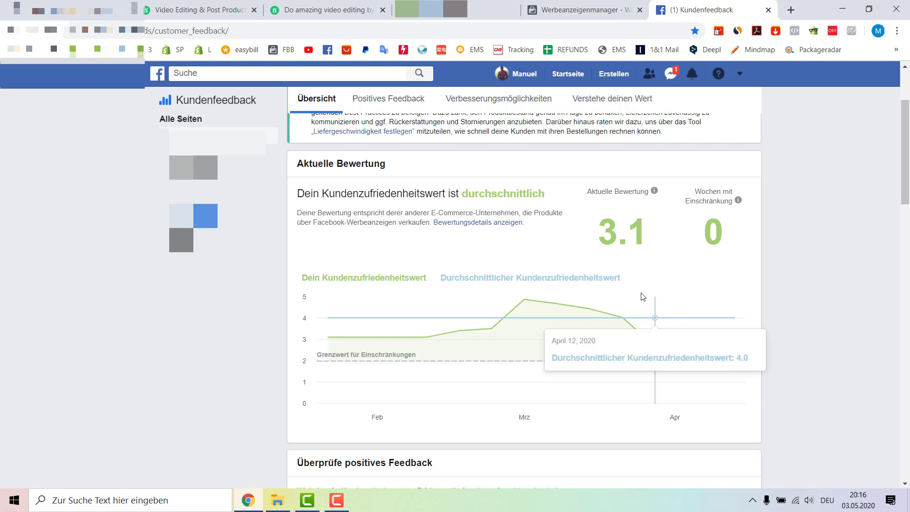
left_click(455, 10)
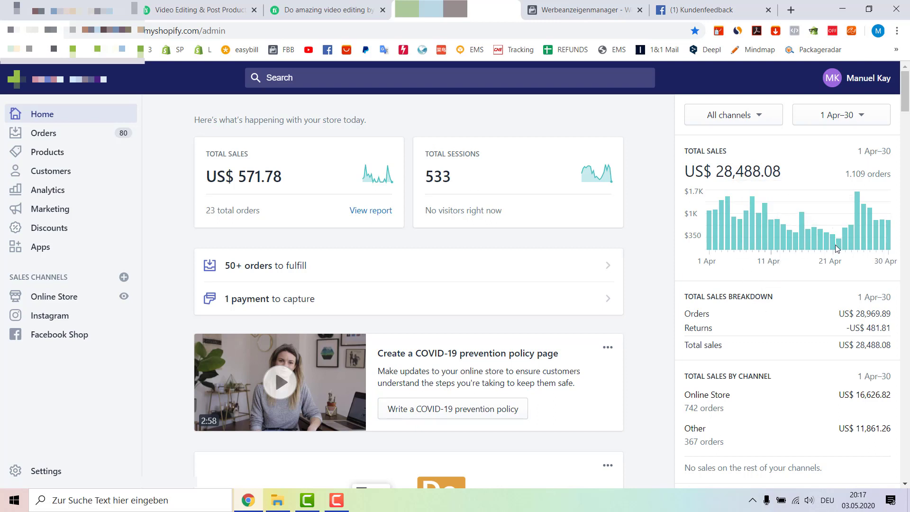
mouse_move(840, 247)
mouse_move(785, 231)
mouse_move(723, 243)
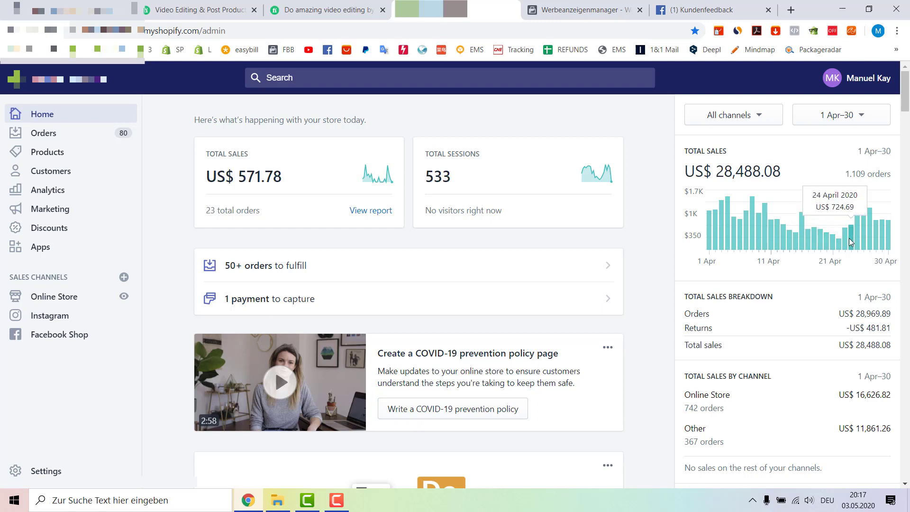
mouse_move(876, 235)
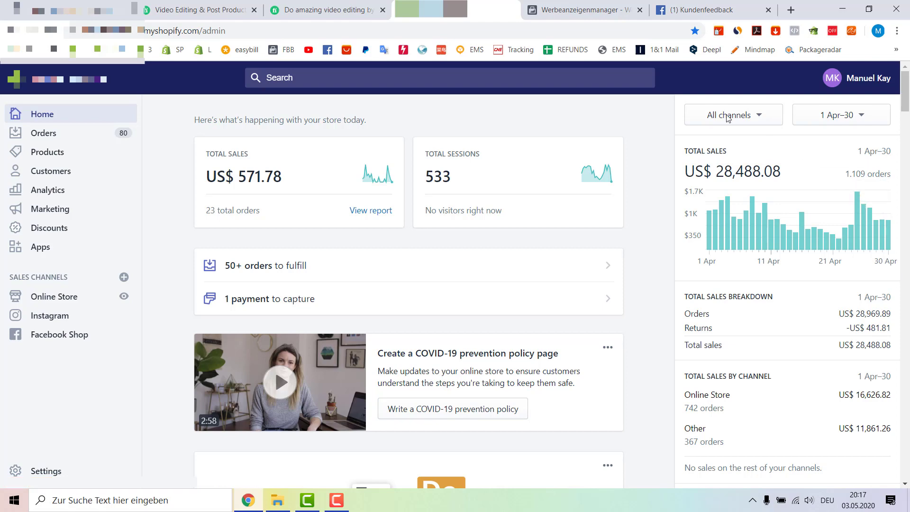
Switch to Facebook Ads Manager, review yesterday's campaign spend, and set the reporting period to today (Heute).
left_click(571, 11)
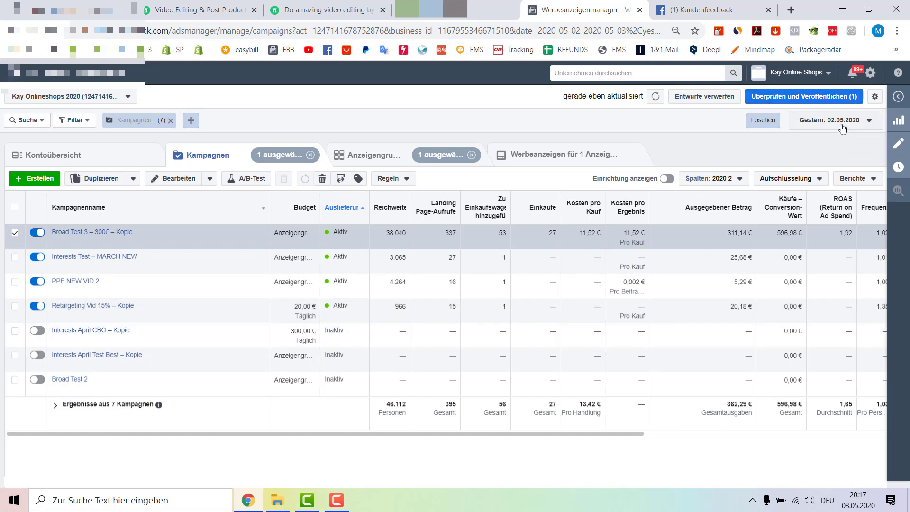
double_click(745, 404)
left_click(396, 125)
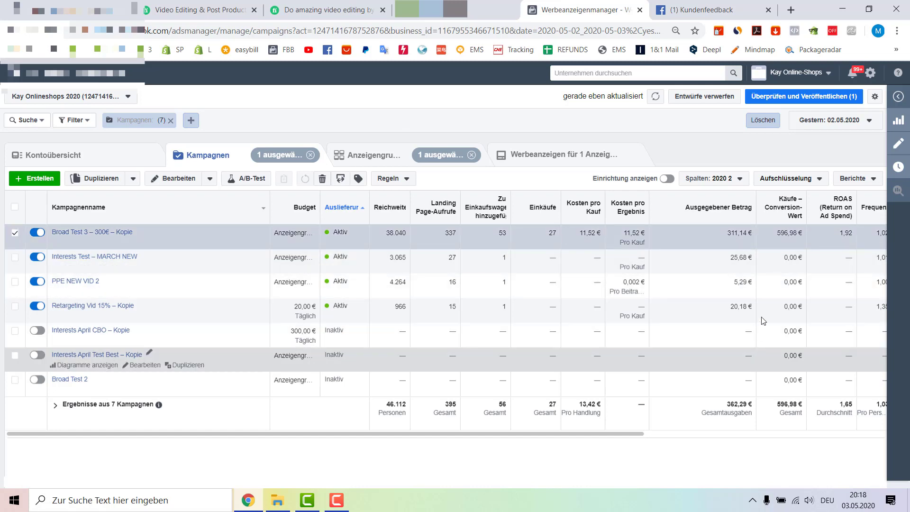
left_click(833, 121)
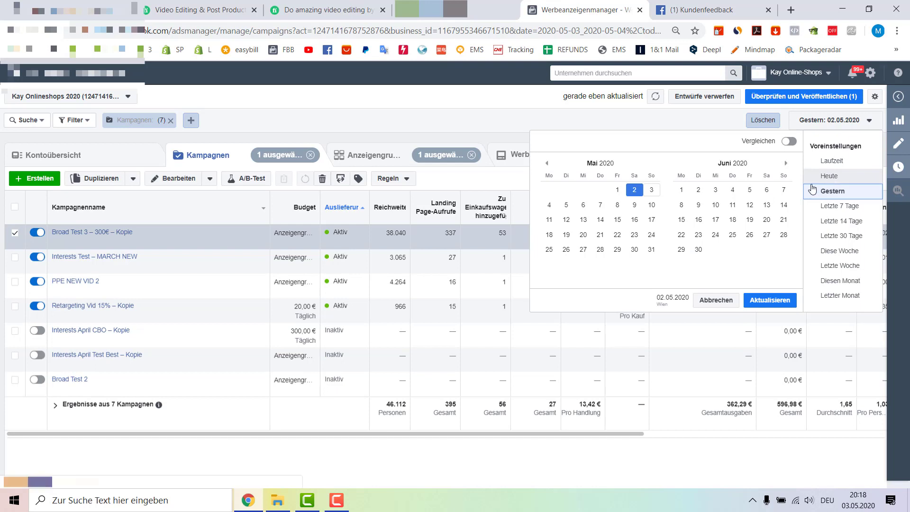
left_click(813, 183)
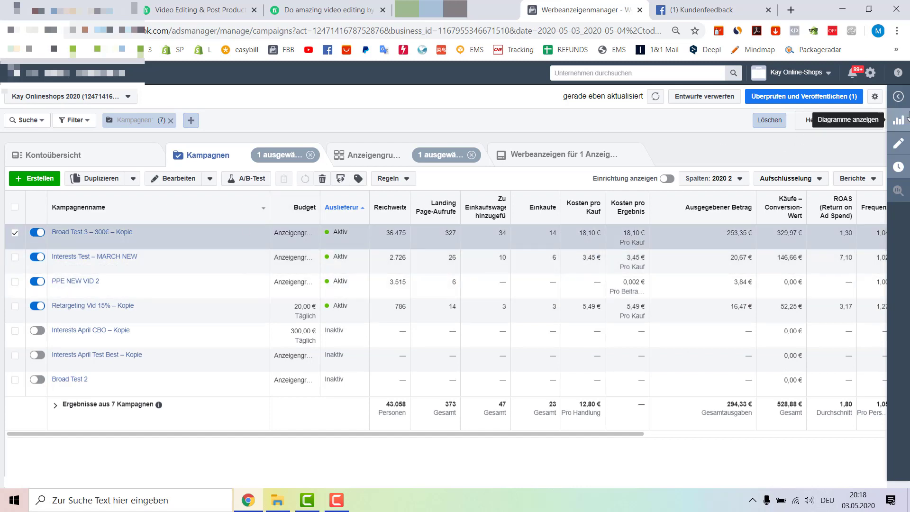
Review the Interests Test – MARCH NEW campaign's ad sets, first for the lifetime period (Laufzeit) and then for today (Heute).
left_click(858, 125)
left_click(843, 158)
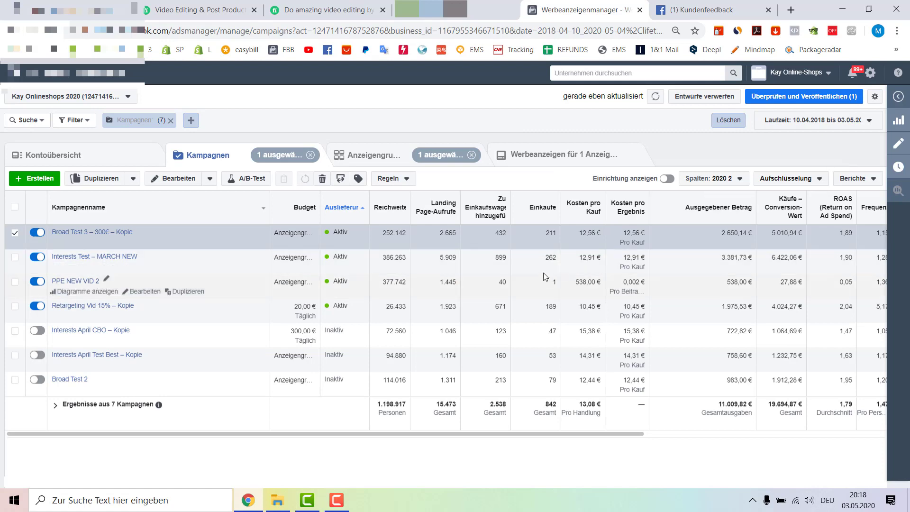
left_click(25, 270)
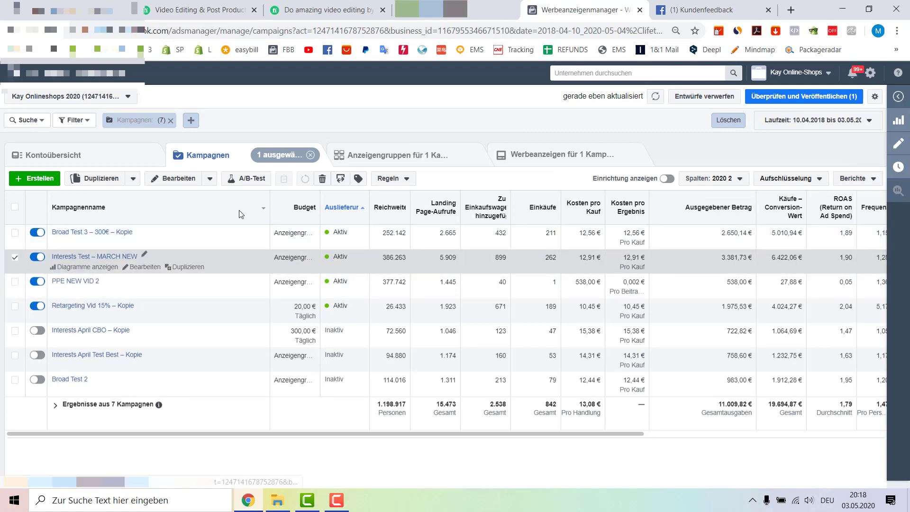
left_click(362, 157)
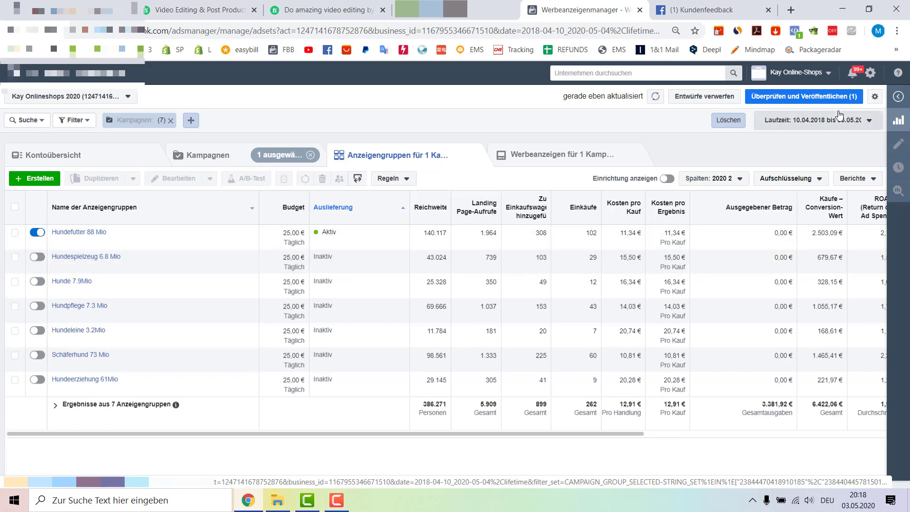
left_click(835, 119)
left_click(829, 176)
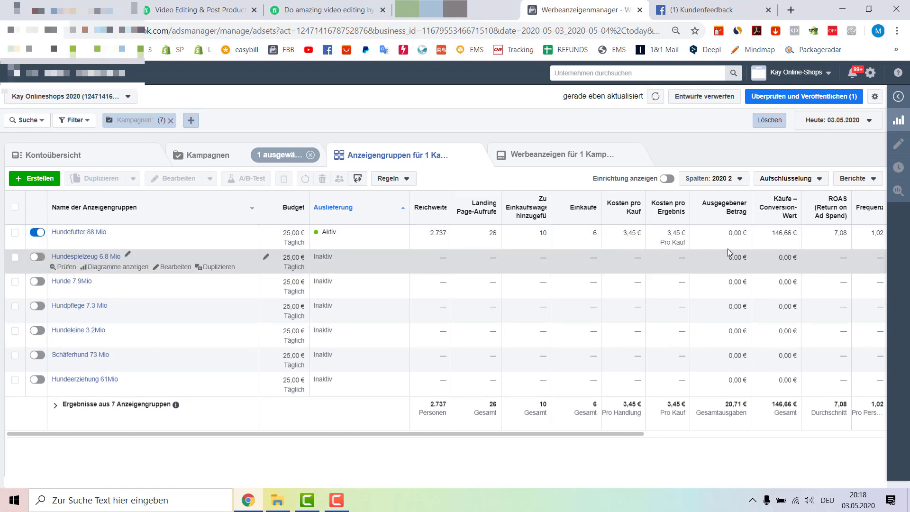
Open the Broad USA €300 ad set of the Broad Test 3 – 300€ – Kopie campaign for editing.
left_click(213, 159)
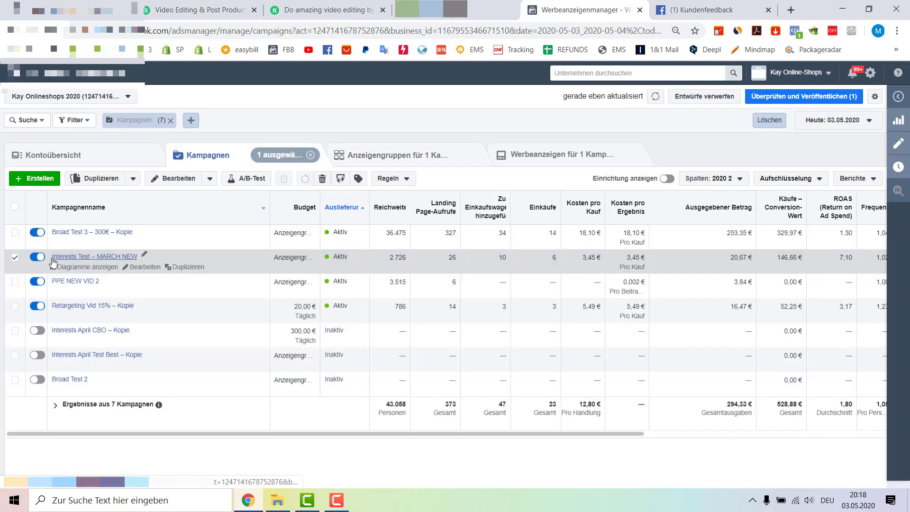
left_click(364, 156)
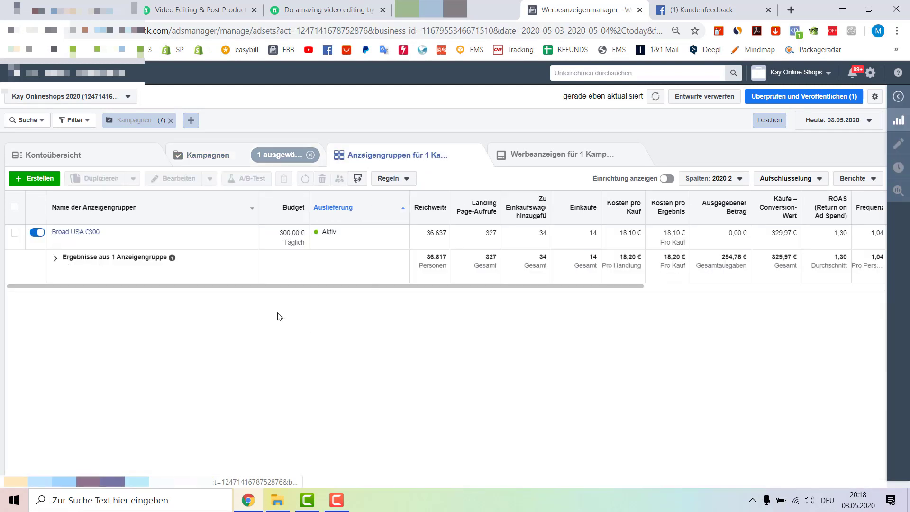
mouse_move(164, 242)
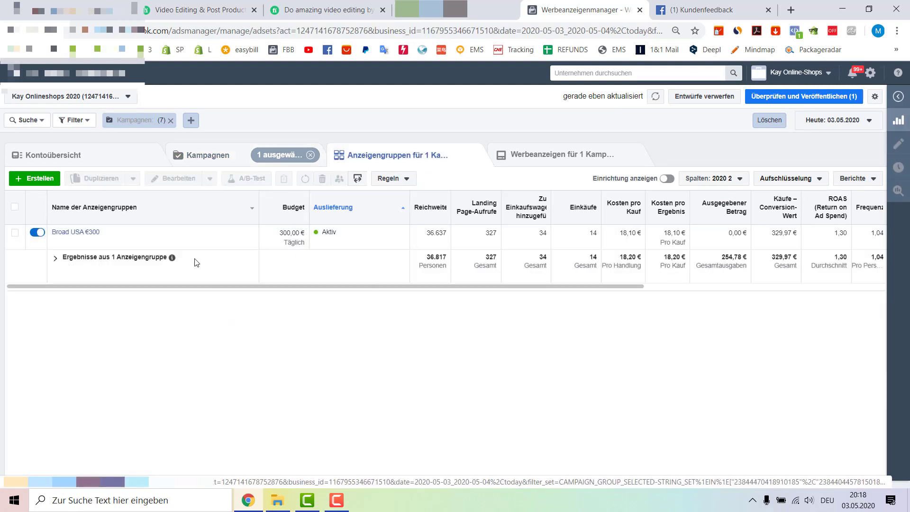
left_click(183, 244)
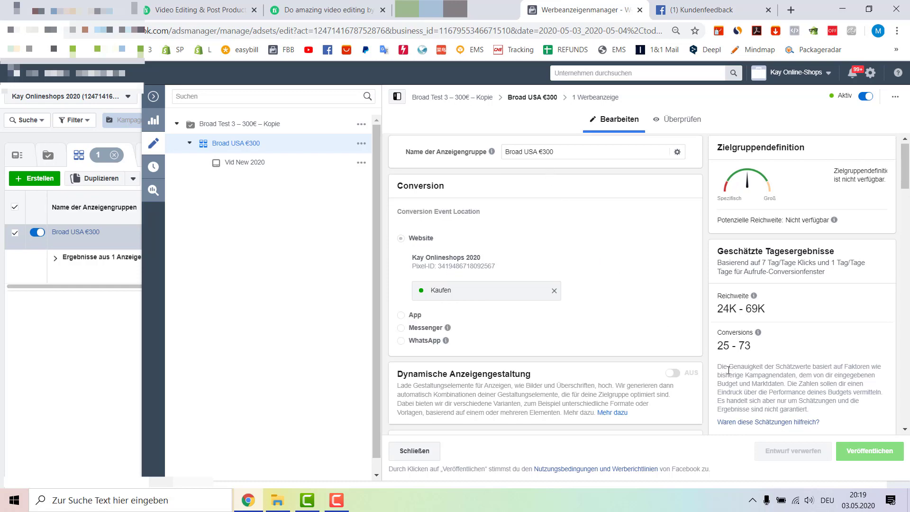
Examine the ad set's conversion event, daily budget, audience targeting, placements, and optimization and delivery settings.
scroll(617, 308, "down", 6)
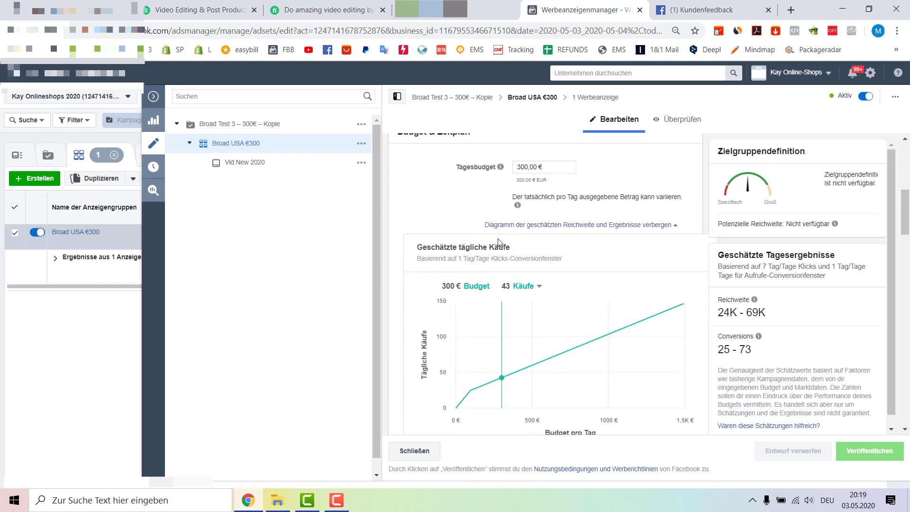
scroll(415, 299, "down", 5)
scroll(415, 300, "down", 5)
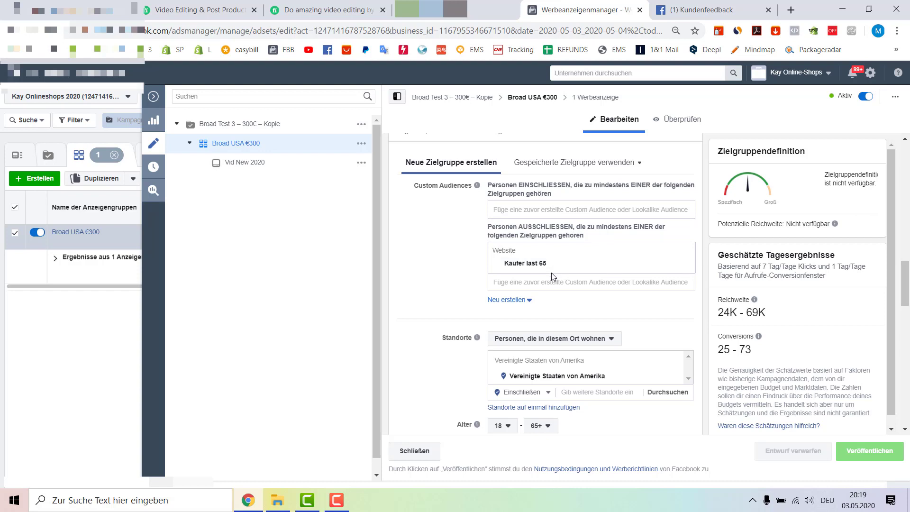
scroll(458, 317, "down", 2)
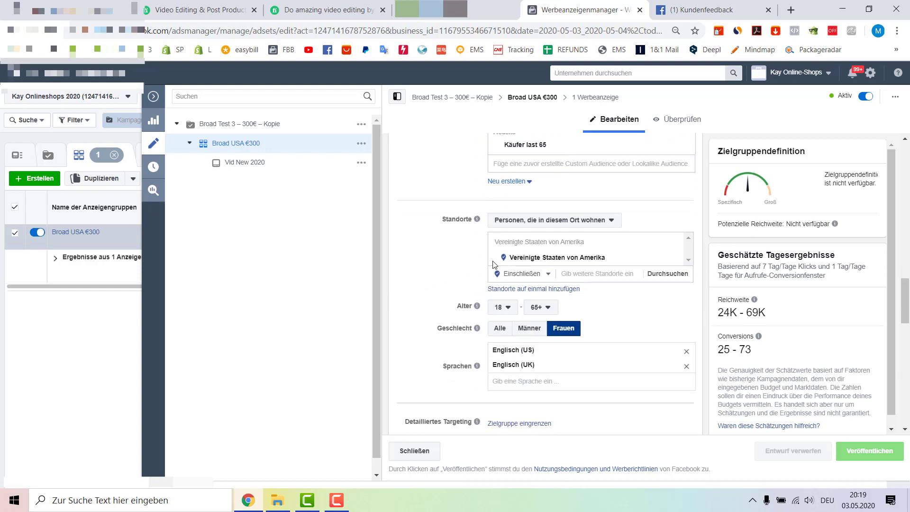
scroll(572, 325, "down", 1)
scroll(572, 327, "down", 3)
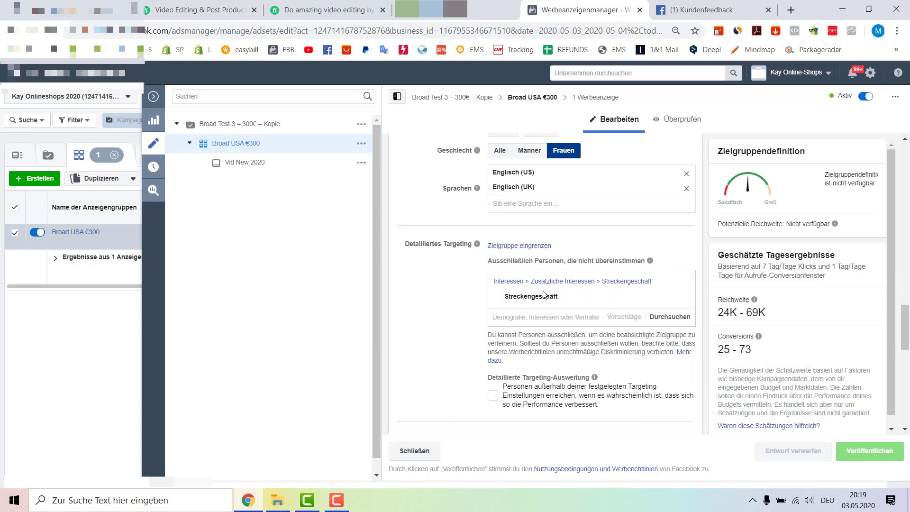
scroll(481, 261, "up", 2)
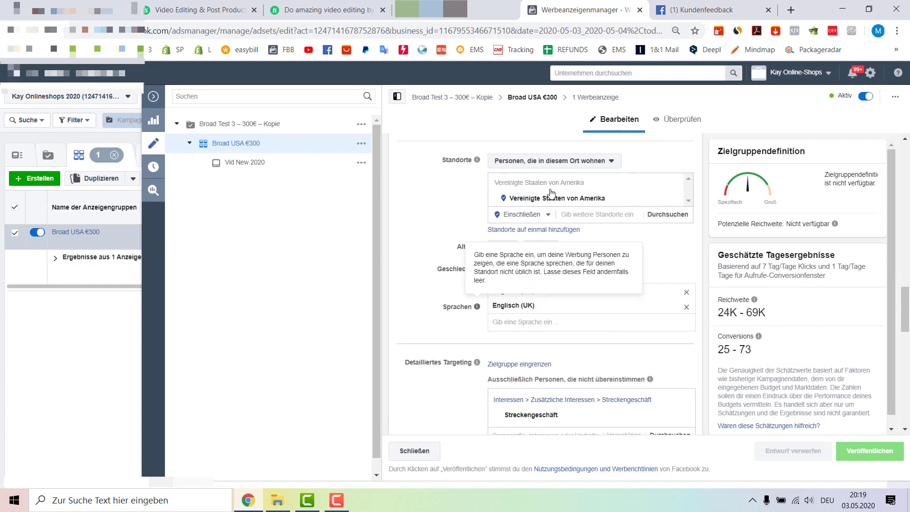
scroll(452, 216, "down", 9)
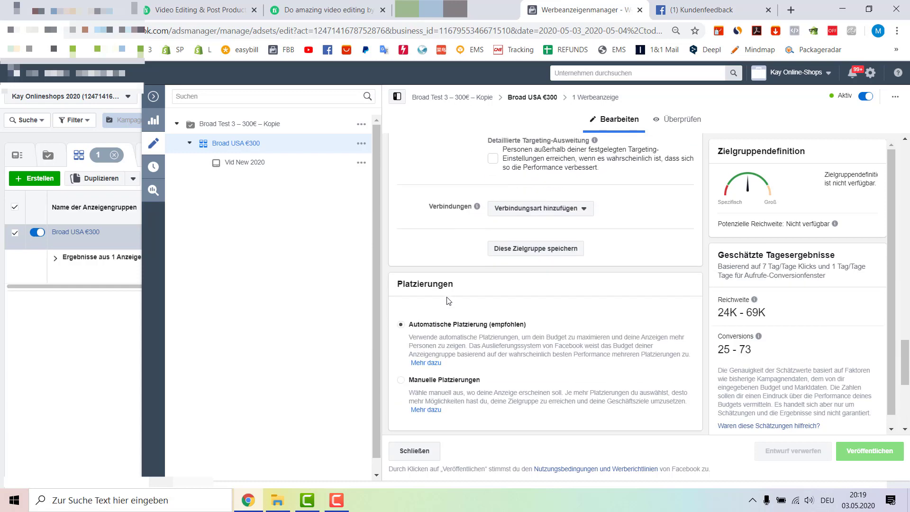
scroll(474, 284, "down", 5)
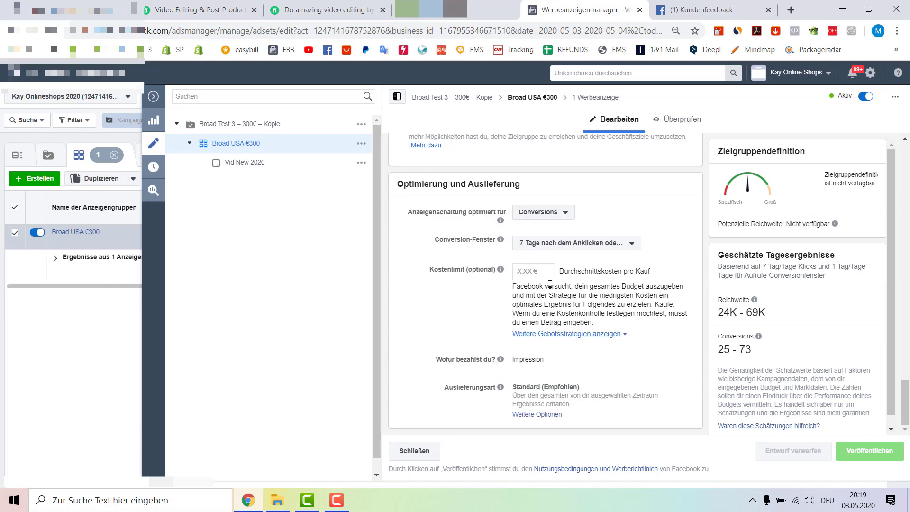
scroll(481, 303, "up", 15)
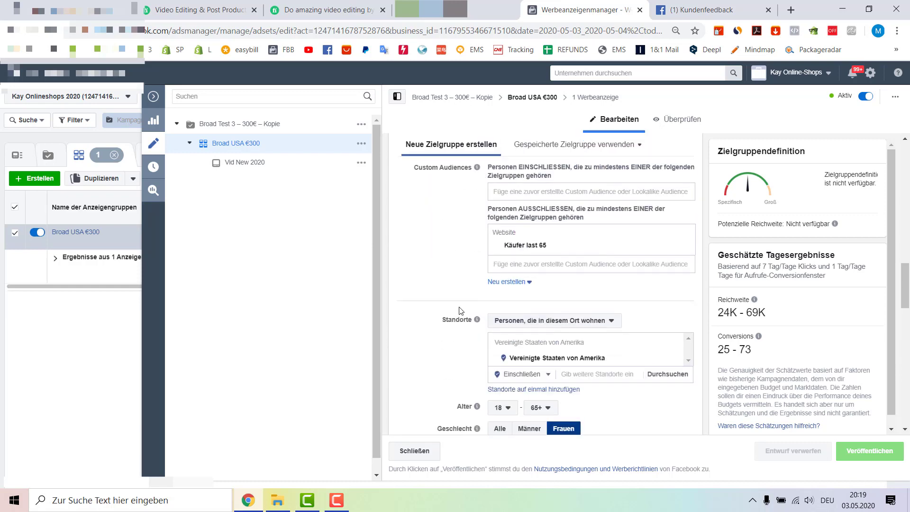
scroll(463, 311, "up", 10)
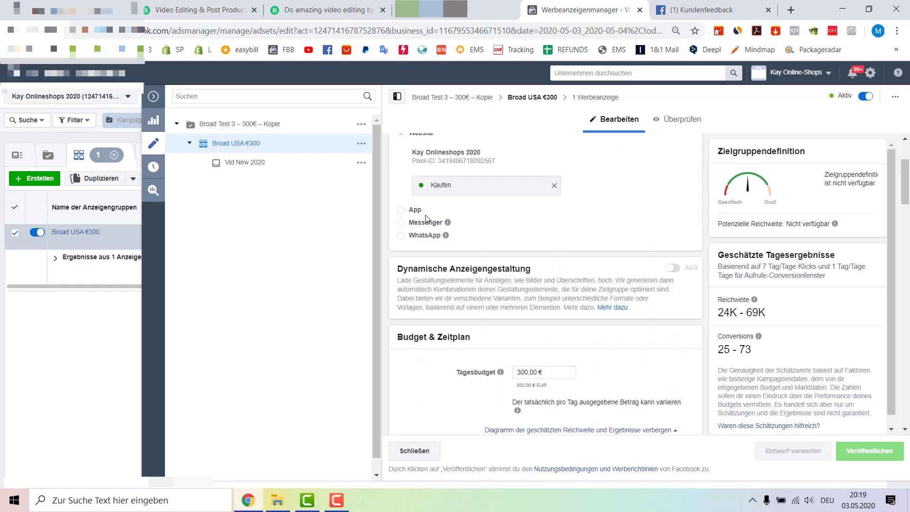
Leave the ad set editor for the campaign list and switch back to the Shopify store dashboard.
left_click(153, 96)
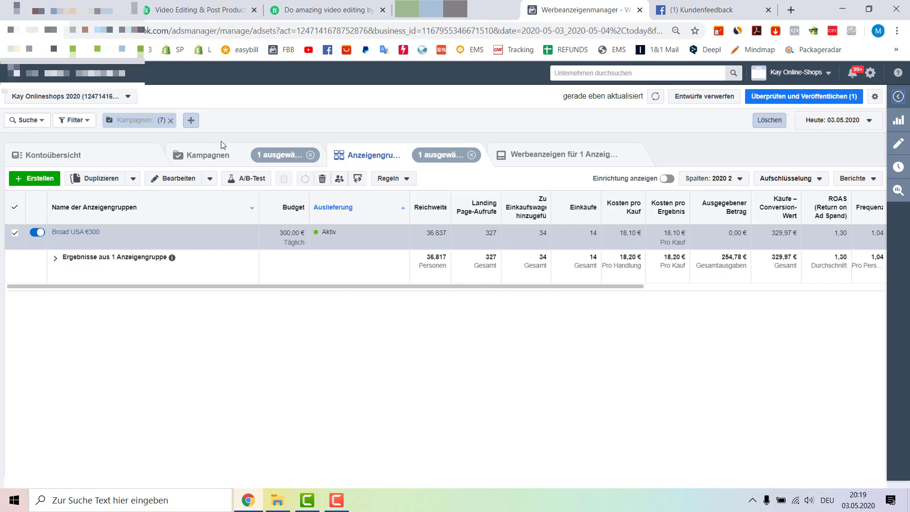
left_click(231, 164)
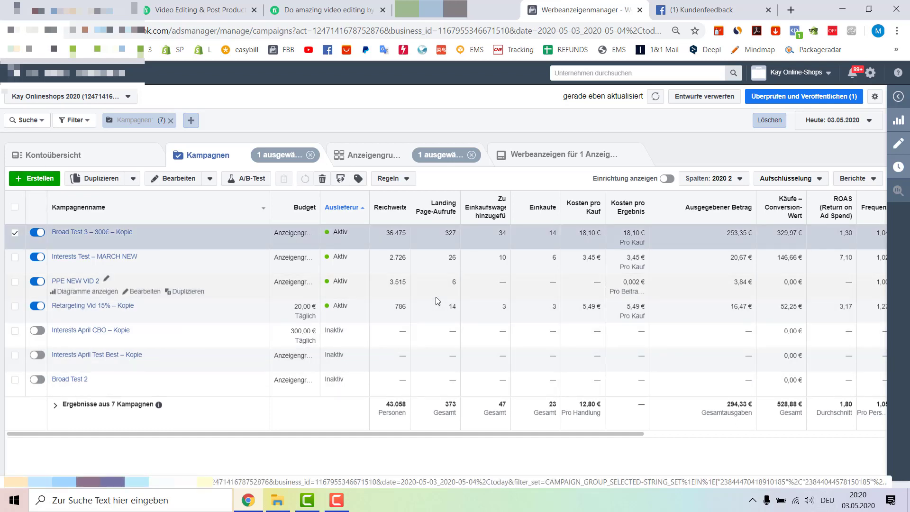
left_click(493, 10)
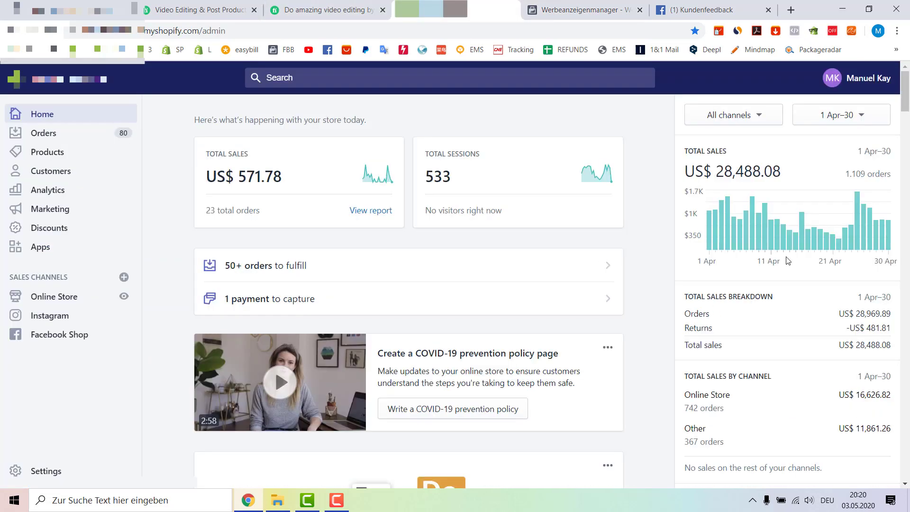
Set the dashboard's sales date range to 1 January–3 May 2020.
left_click(834, 116)
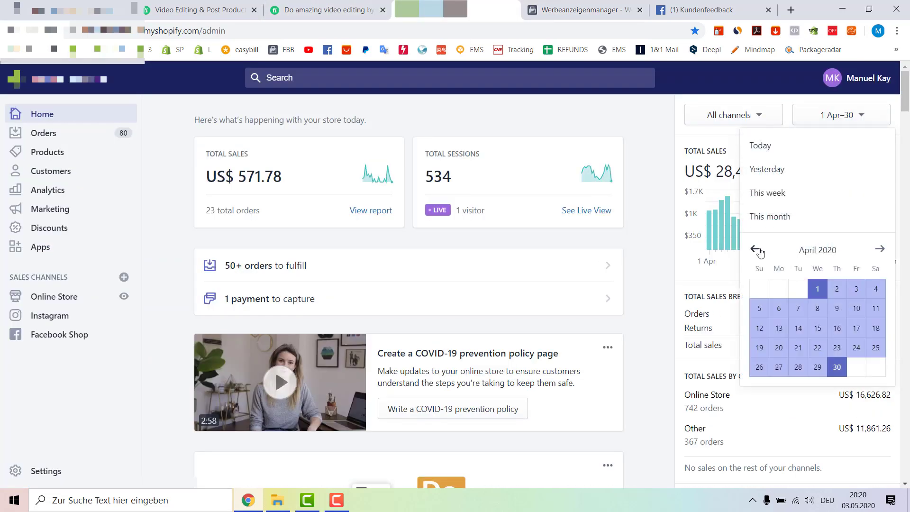
left_click(757, 250)
left_click(757, 250)
left_click(757, 250)
left_click(758, 250)
left_click(880, 249)
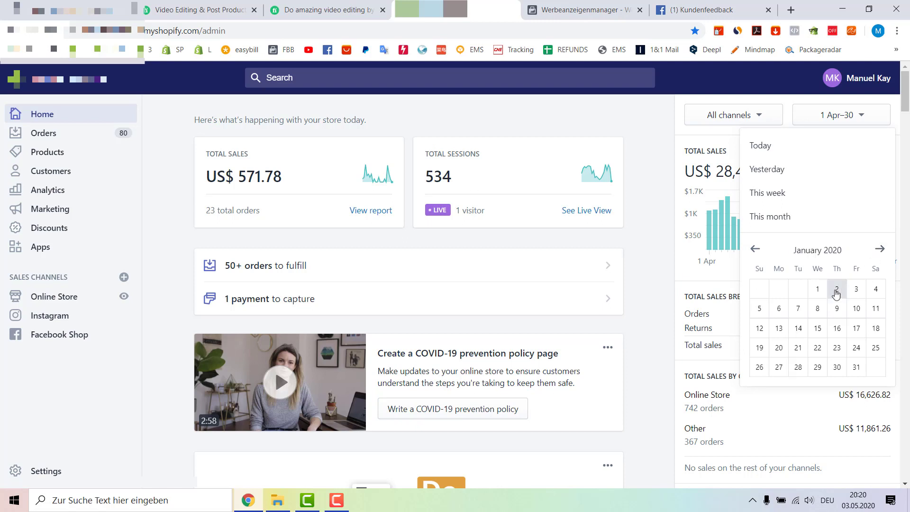
left_click(818, 289)
left_click(881, 250)
left_click(881, 250)
left_click(881, 250)
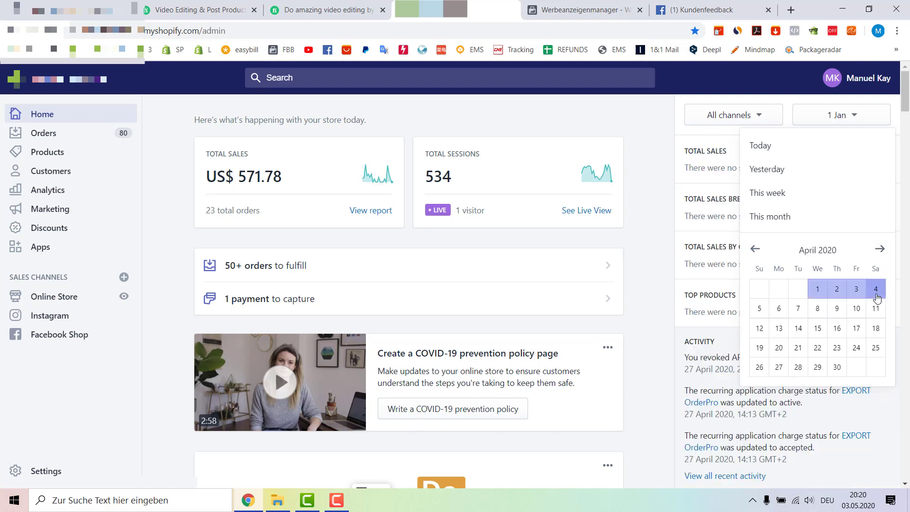
left_click(881, 250)
left_click(760, 309)
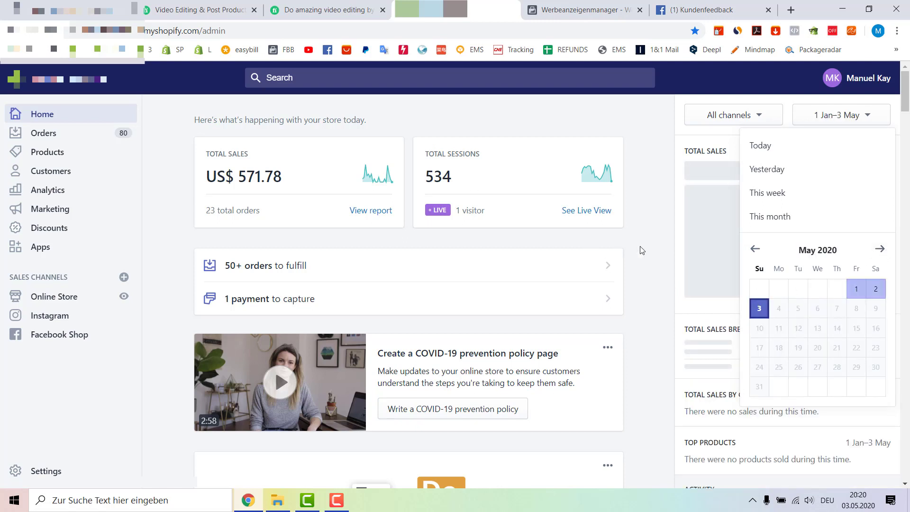
Examine the total sales figure and daily sales chart for the 1 January–3 May period, highlighting the total amount.
left_click(742, 166)
left_click_drag(734, 177, 791, 190)
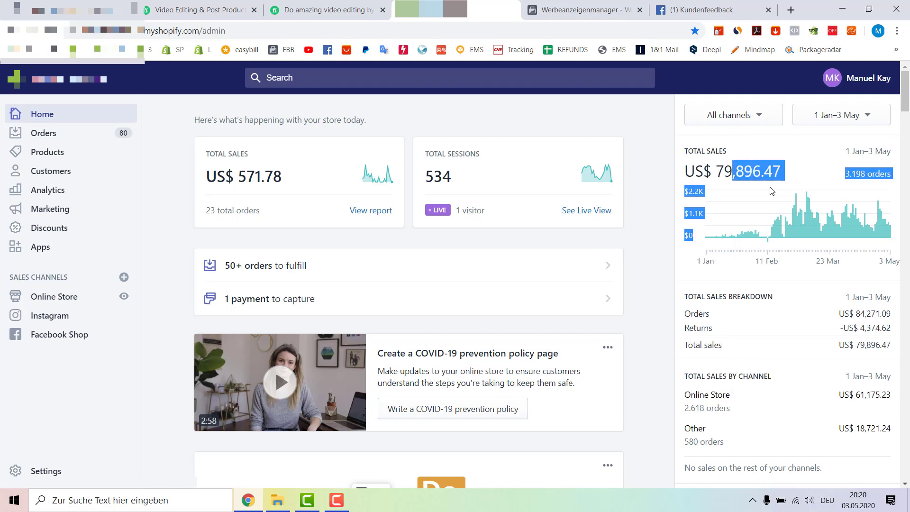
left_click(655, 196)
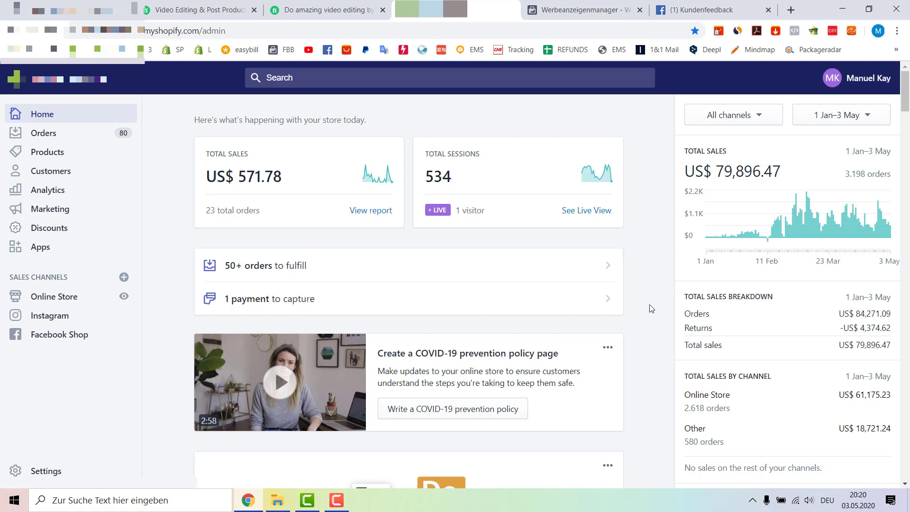
mouse_move(711, 209)
left_click_drag(716, 171, 787, 173)
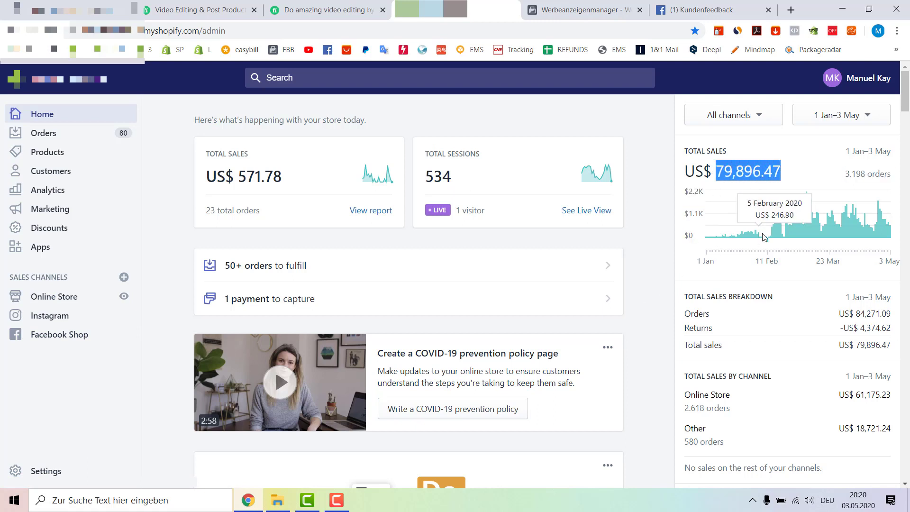
left_click(649, 216)
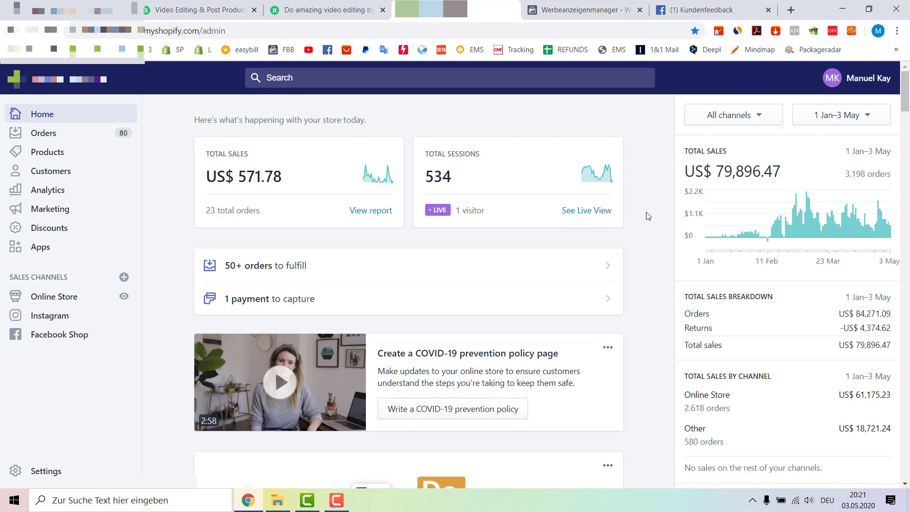